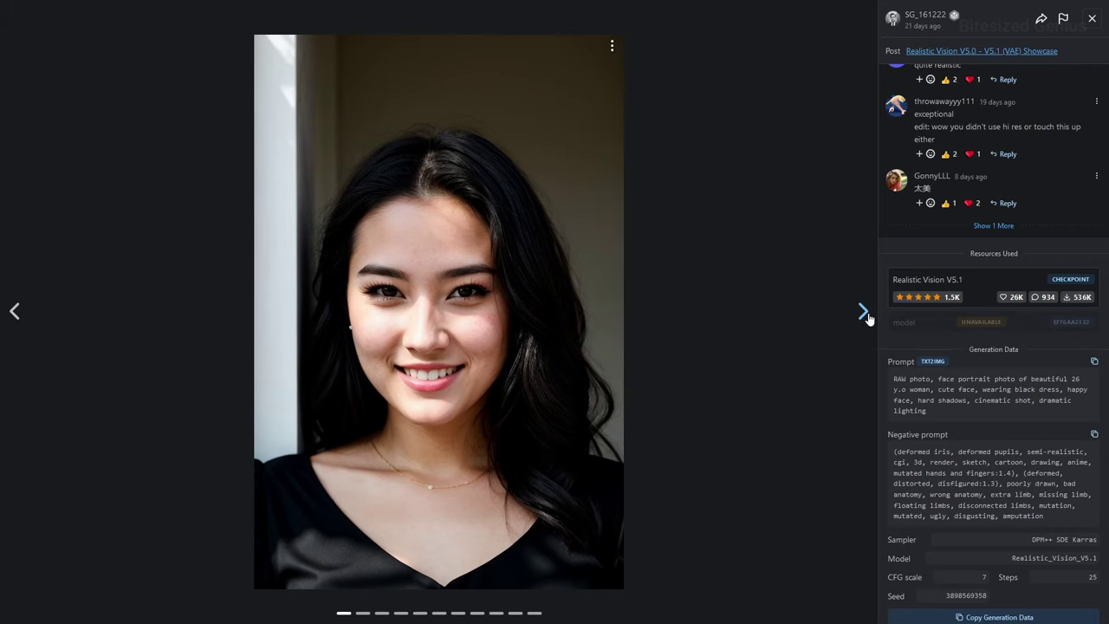
Browse the Realistic Vision V5.1 showcase images and their generation data, revealing the hidden fourth image.
click(863, 312)
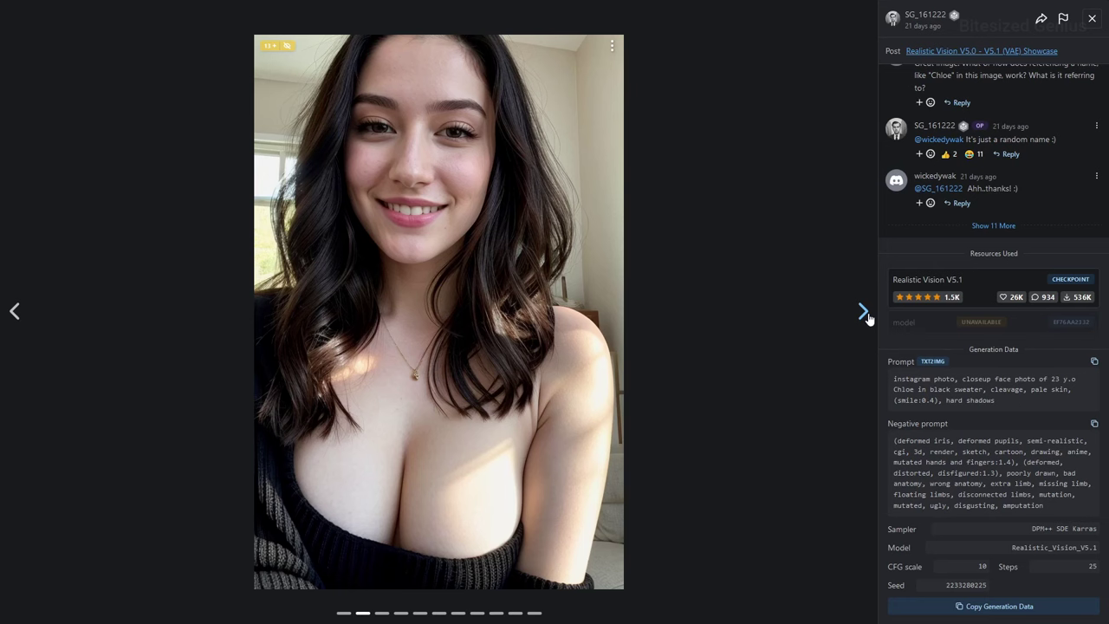
click(865, 313)
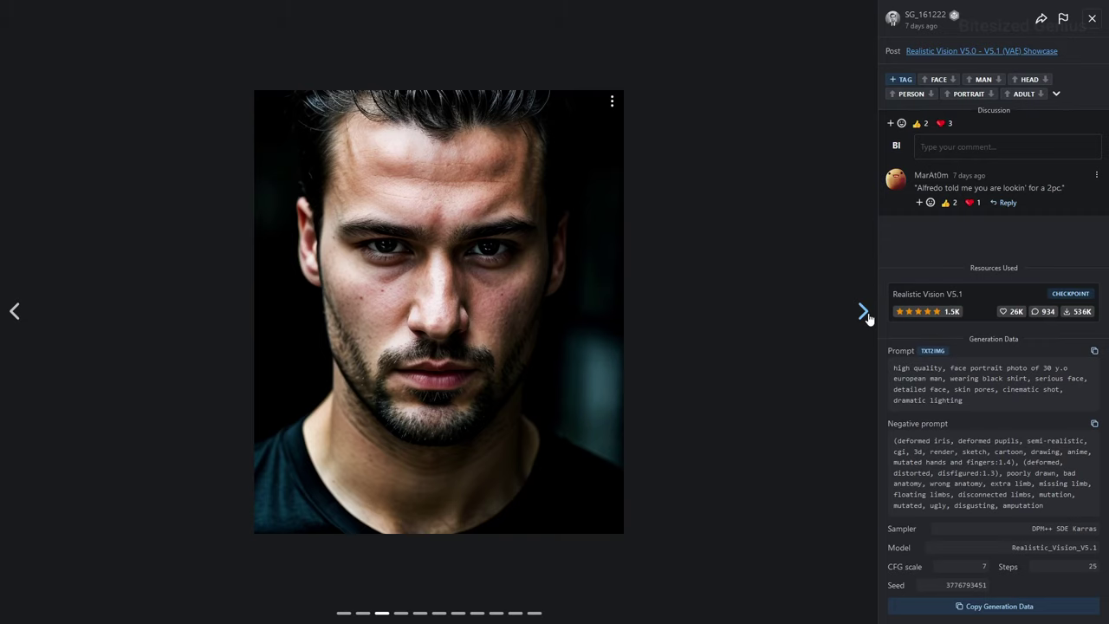
click(864, 313)
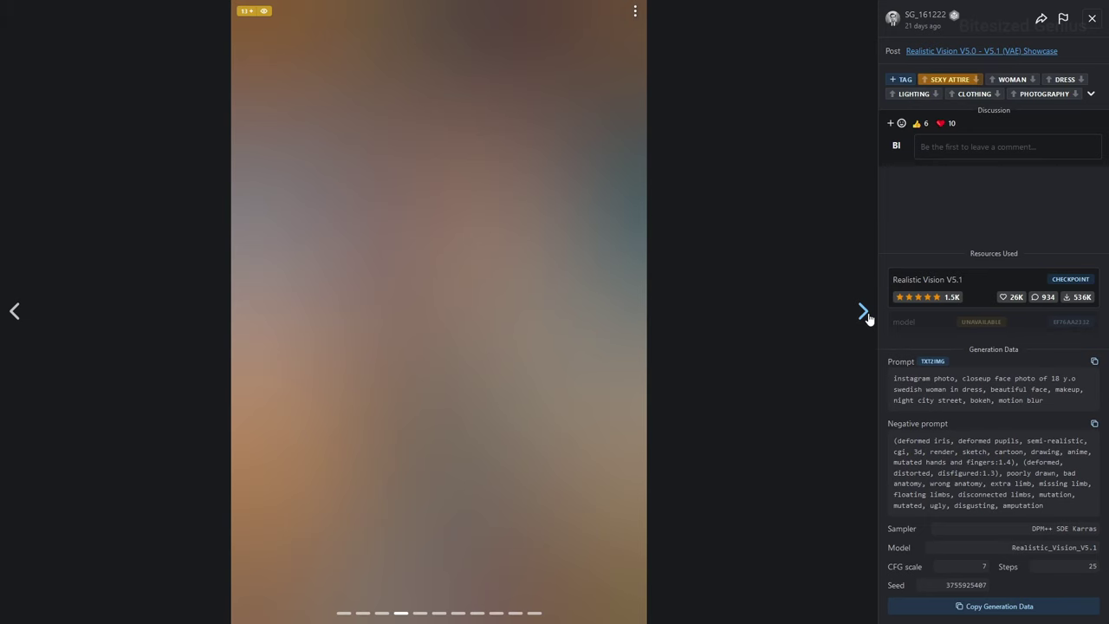
click(251, 13)
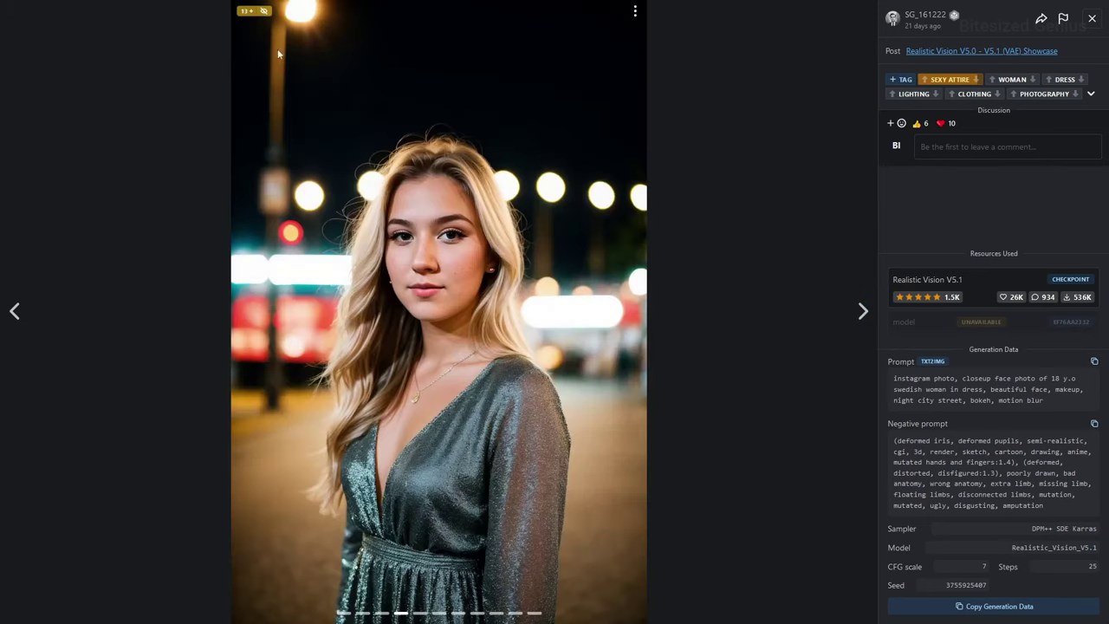
click(863, 311)
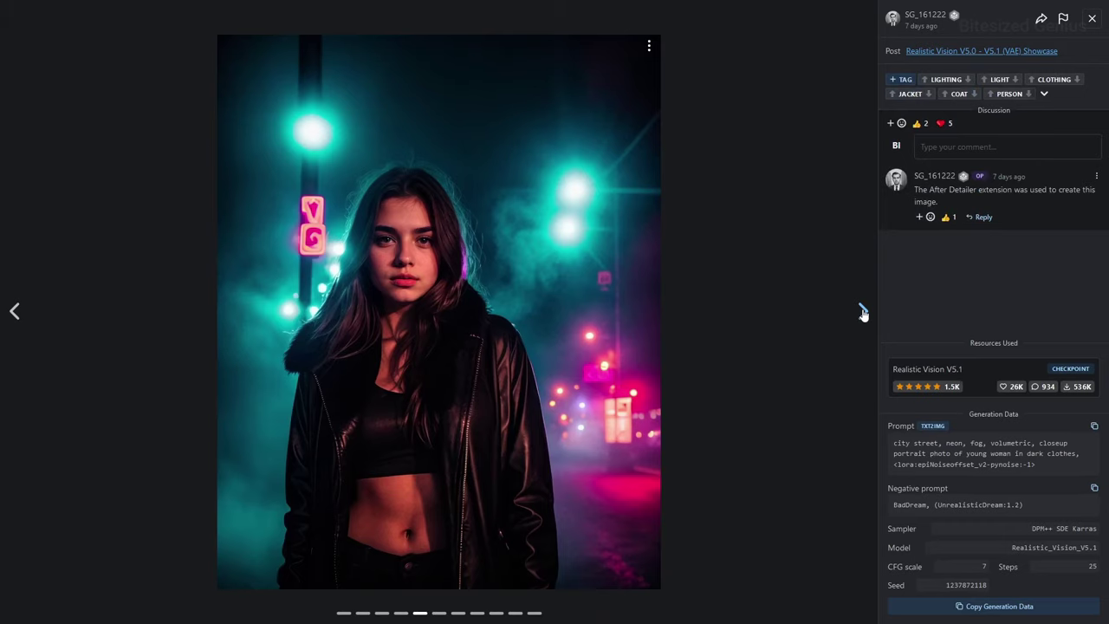
key(Escape)
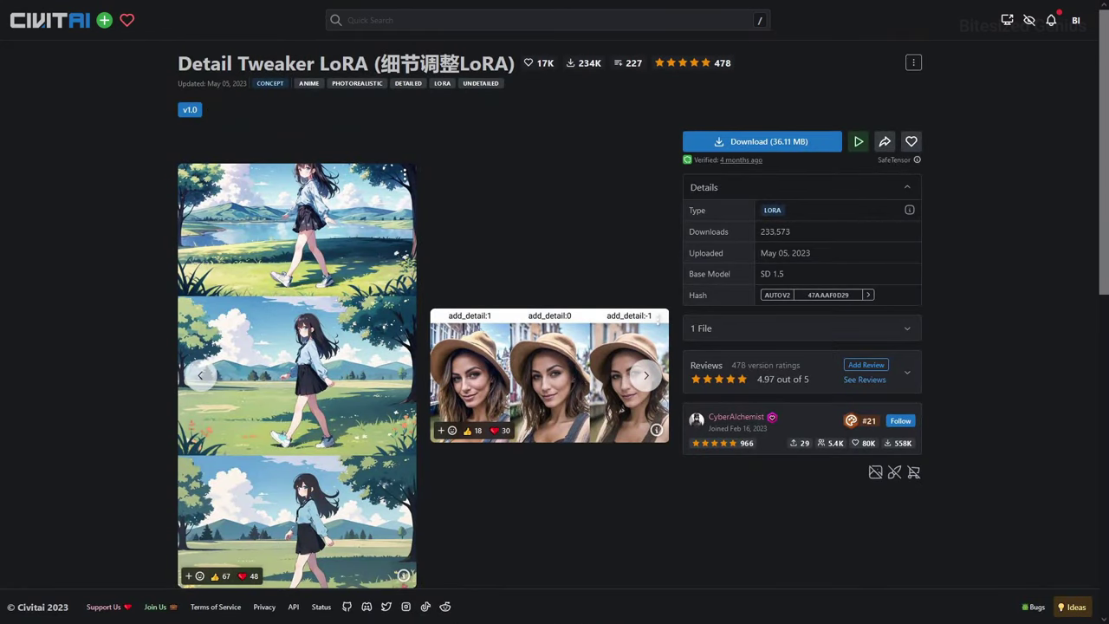
Read the model description's recommended prompt template, negative prompts, sampler, CFG scale and Hires. fix settings.
scroll(958, 253, down, 15)
middle_click(958, 237)
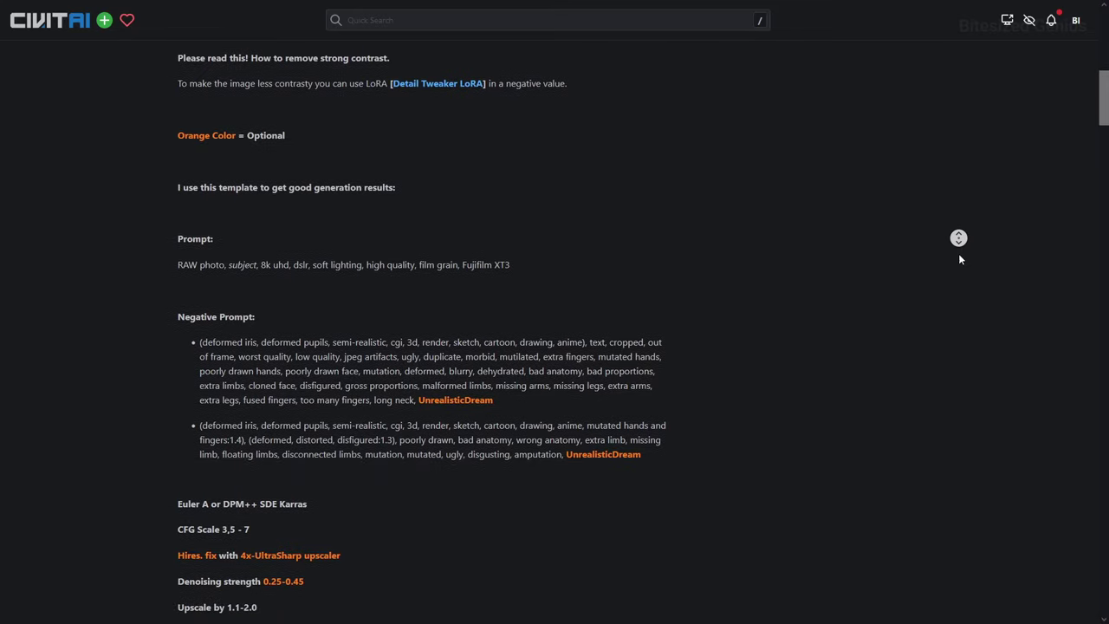
click(959, 259)
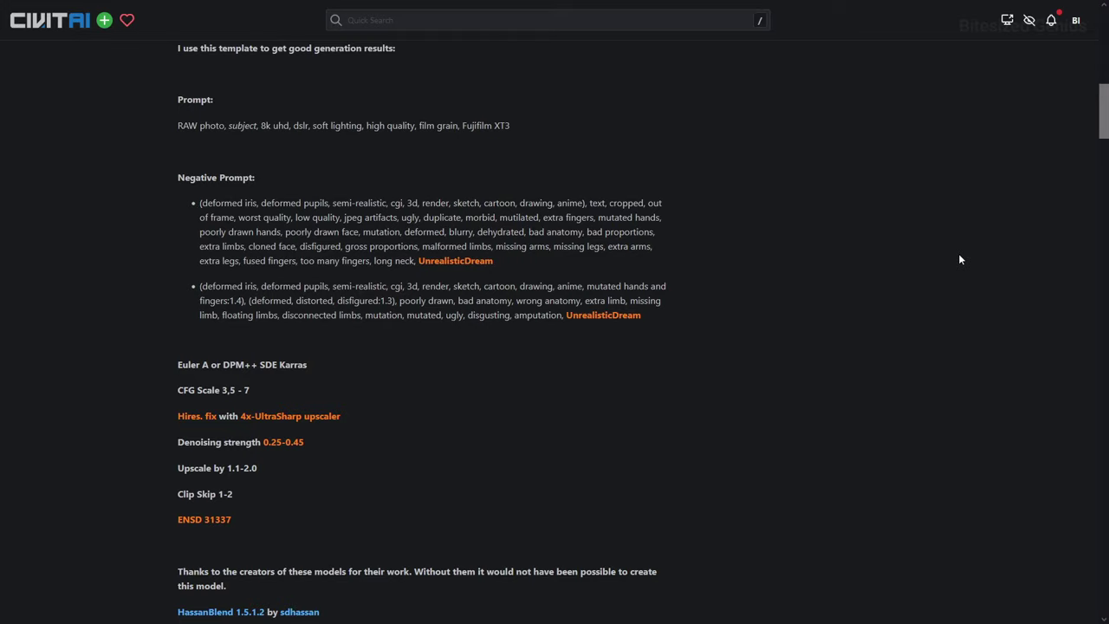
scroll(959, 256, up, 3)
middle_click(958, 253)
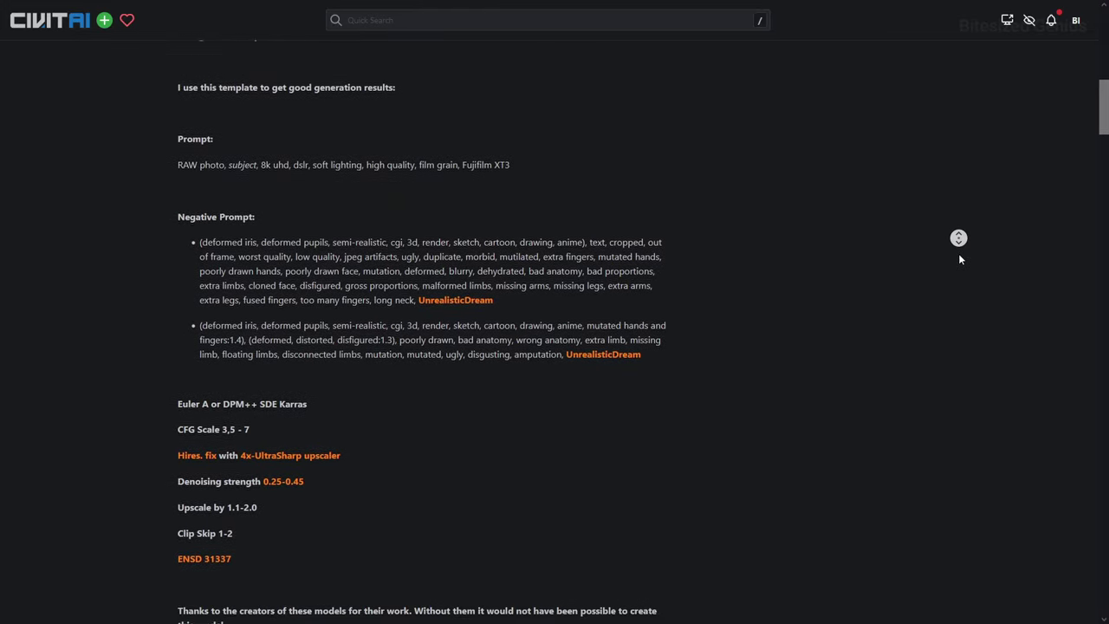
middle_click(959, 258)
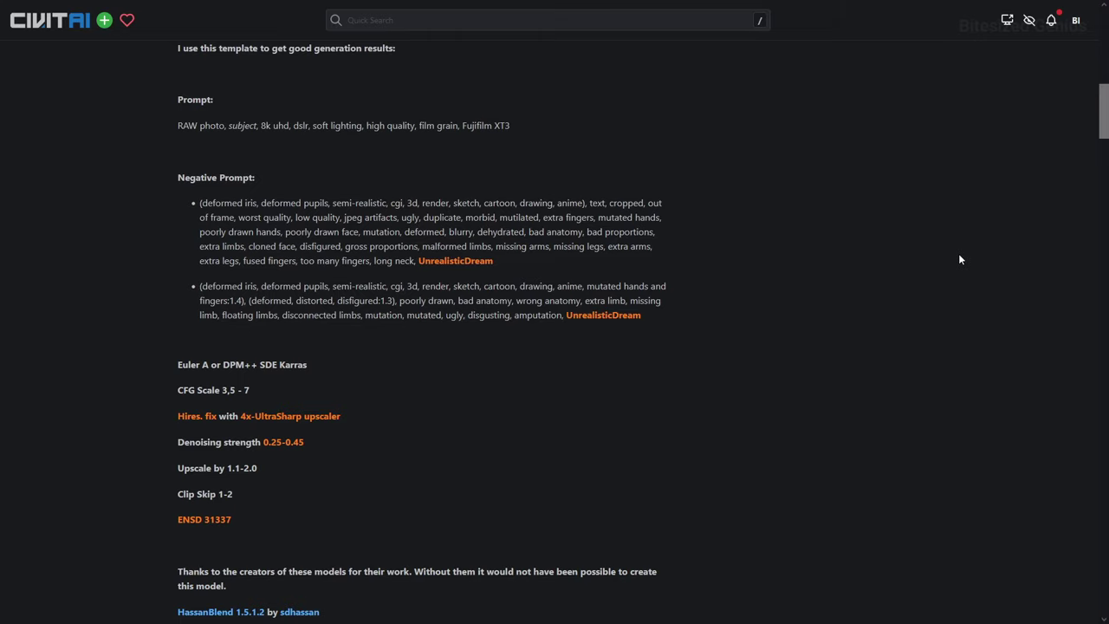
scroll(960, 260, down, 6)
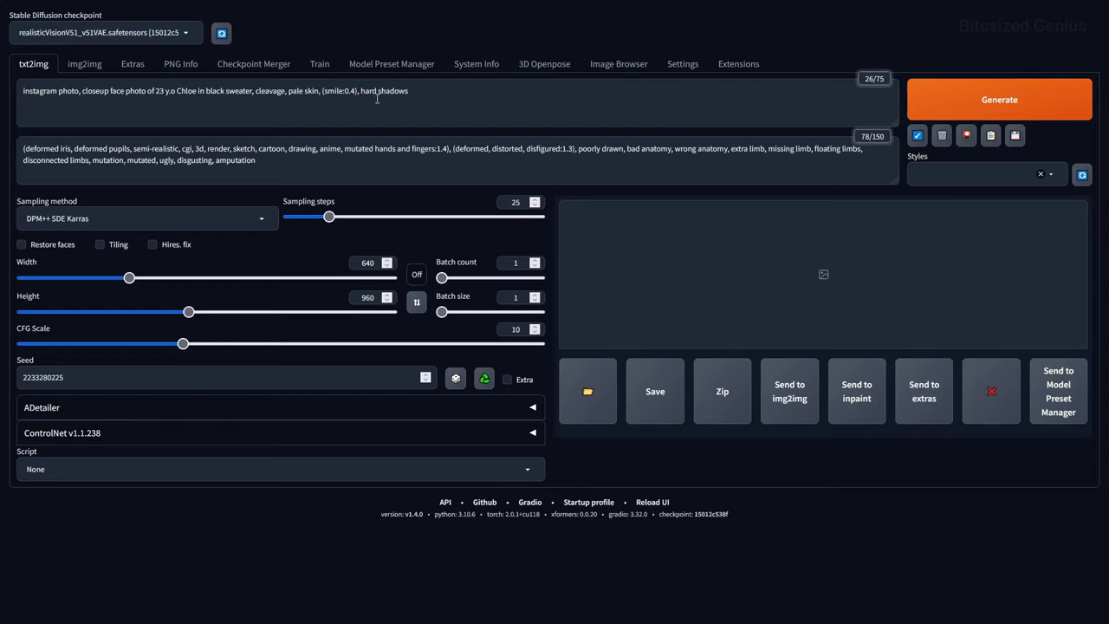
Check the close-up portrait's prompt and negative prompt, and generate the image with UnrealisticDream in the negative prompt.
drag(571, 94, 39, 87)
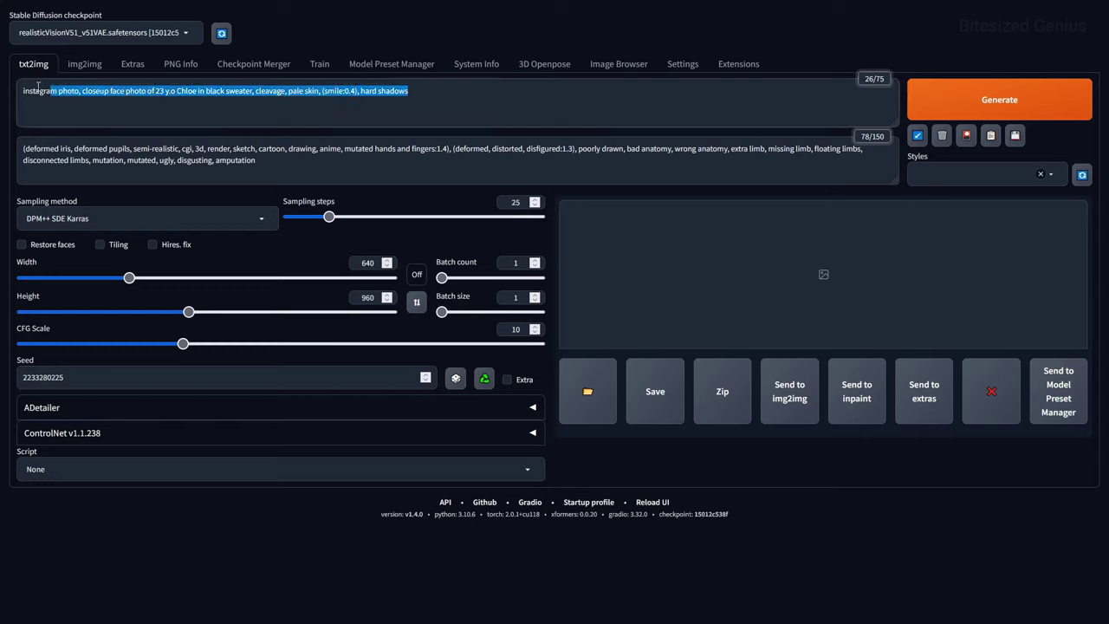
triple_click(248, 169)
click(504, 115)
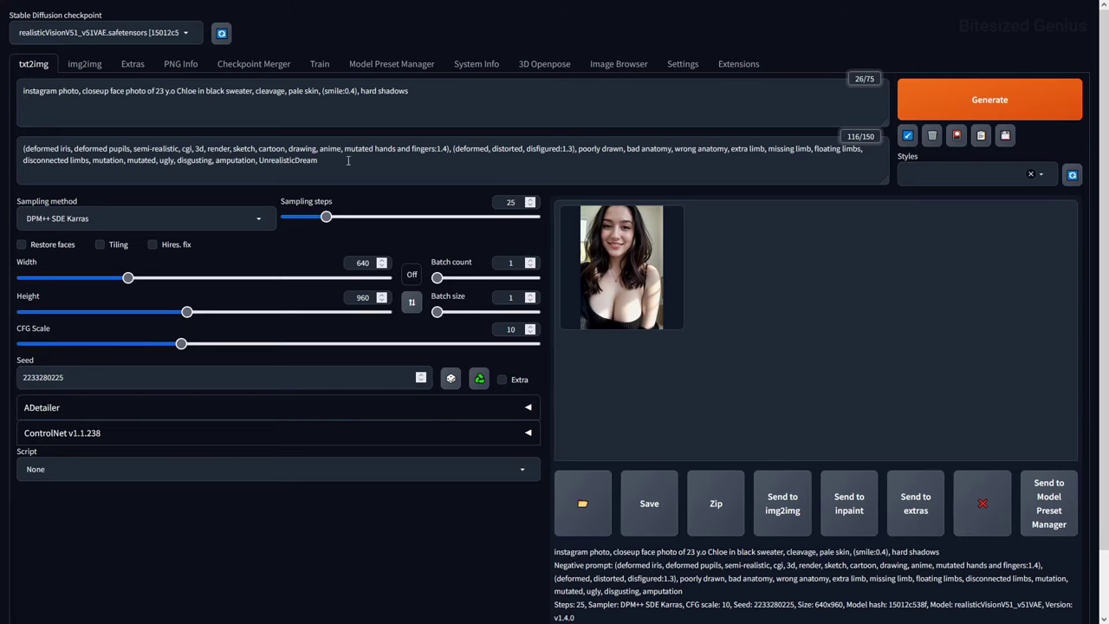
drag(317, 160, 259, 160)
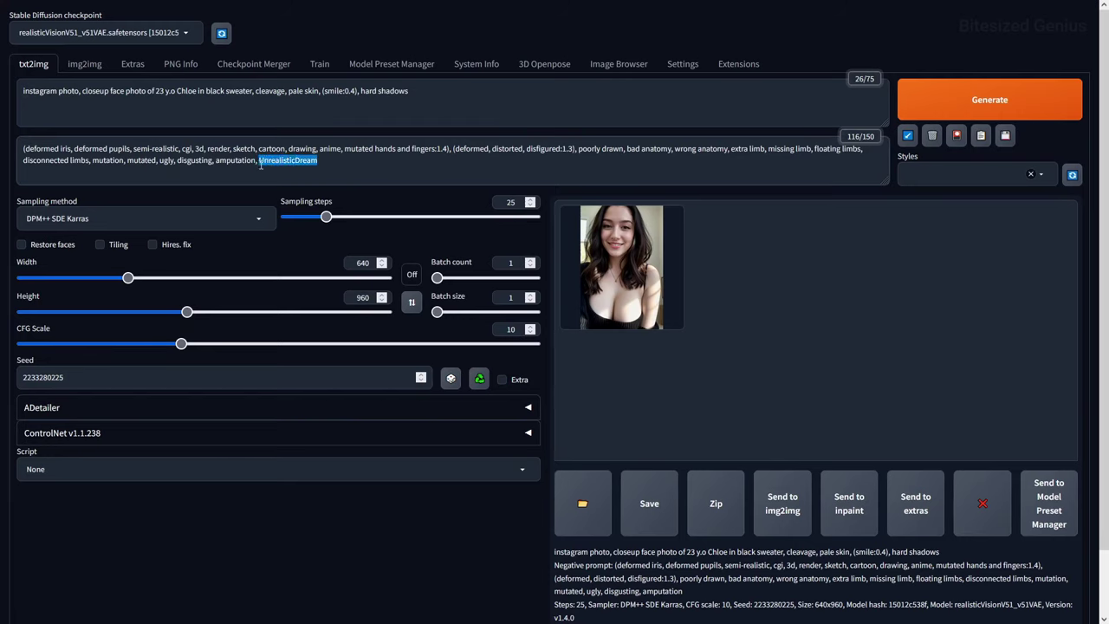
key(ctrl+Return)
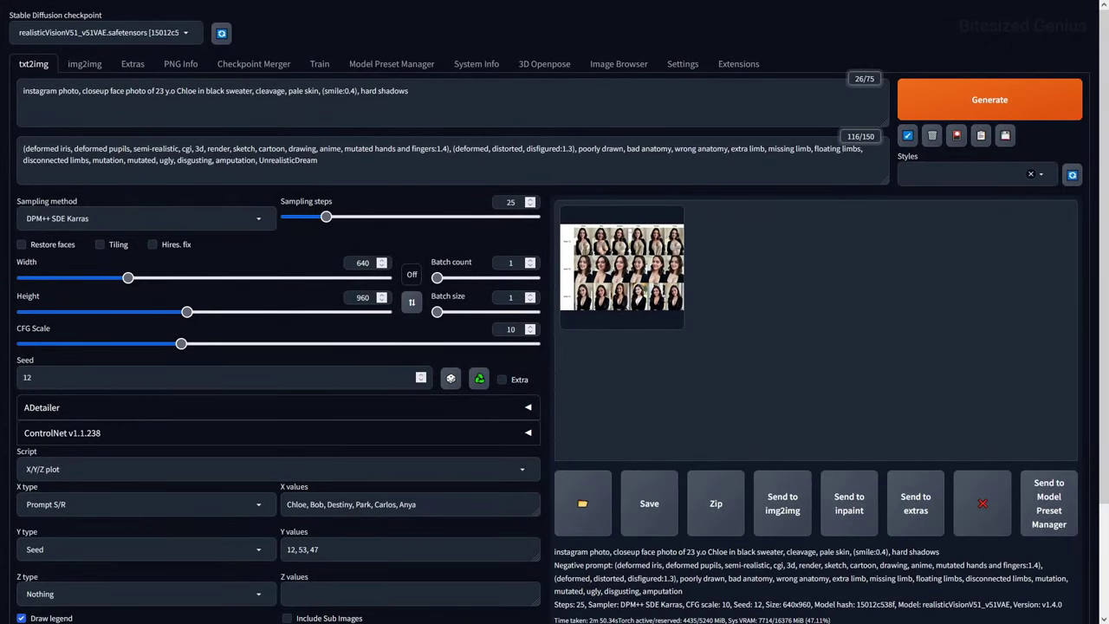
Examine the UnrealisticDream negative prompt and compare the portraits by sampler, Euler a versus DPM++ SDE Karras, and by CFG scale from 3 to 10.
drag(318, 160, 261, 168)
click(356, 165)
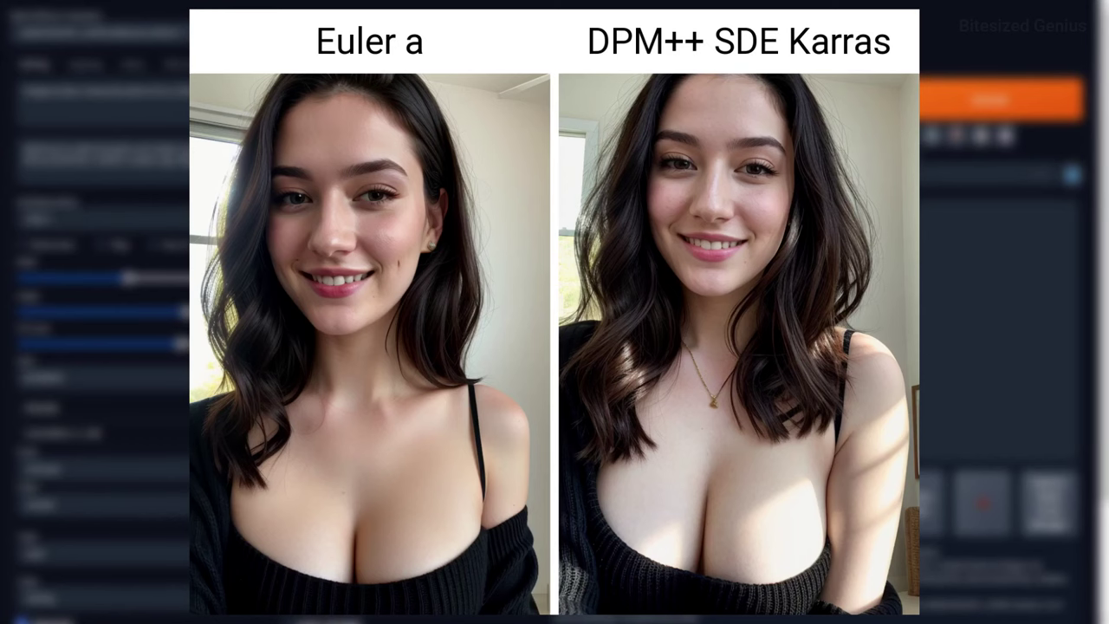
scroll(555, 311, down, 3)
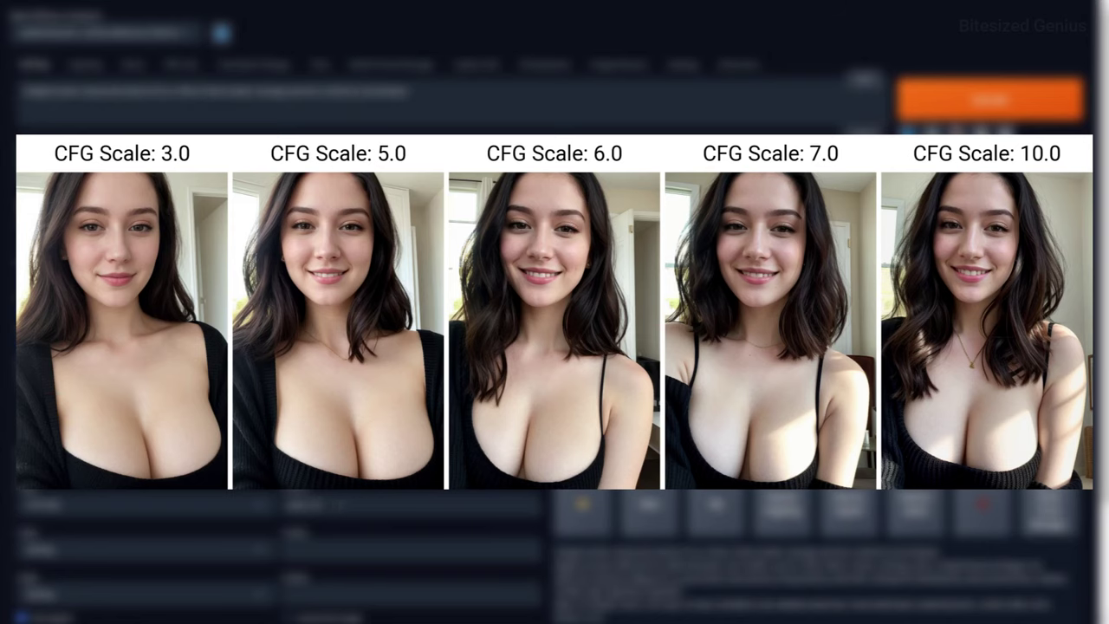
scroll(555, 312, down, 3)
scroll(554, 312, up, 5)
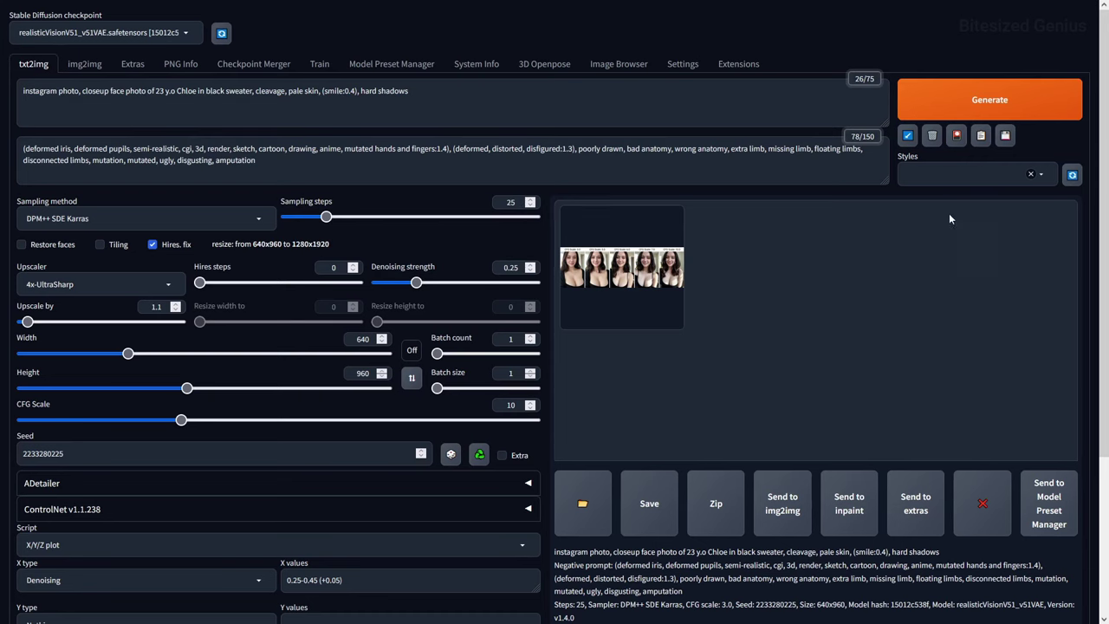
Generate an X/Y/Z plot of the portrait with denoising 0.25-0.45 (+0.05), using Hires. fix with the 4x-UltraSharp upscaler.
click(956, 109)
scroll(554, 311, down, 3)
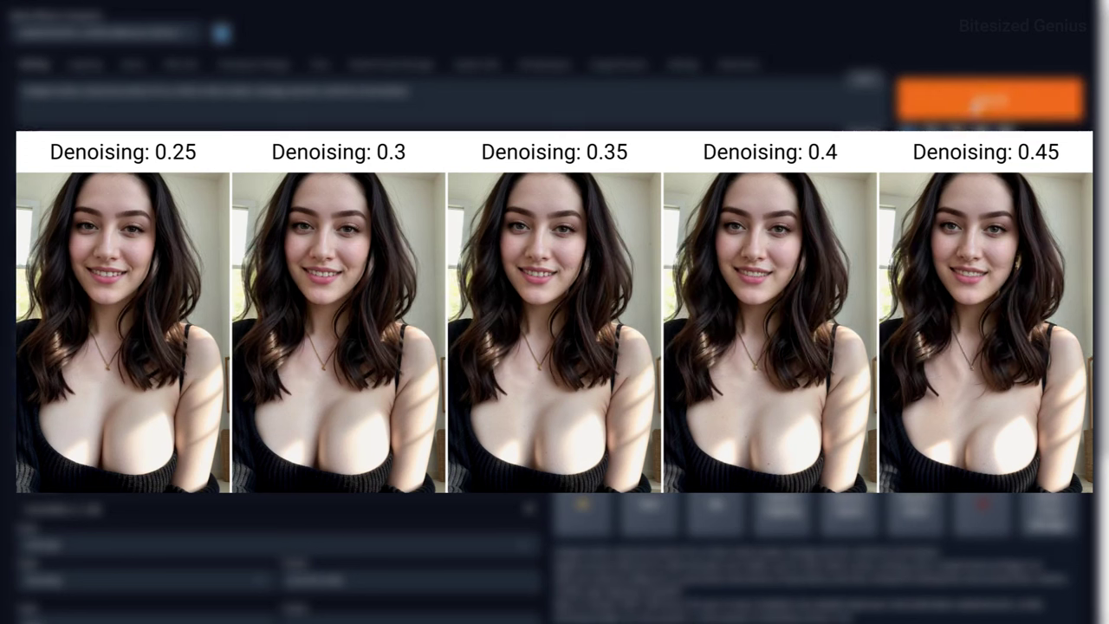
click(976, 103)
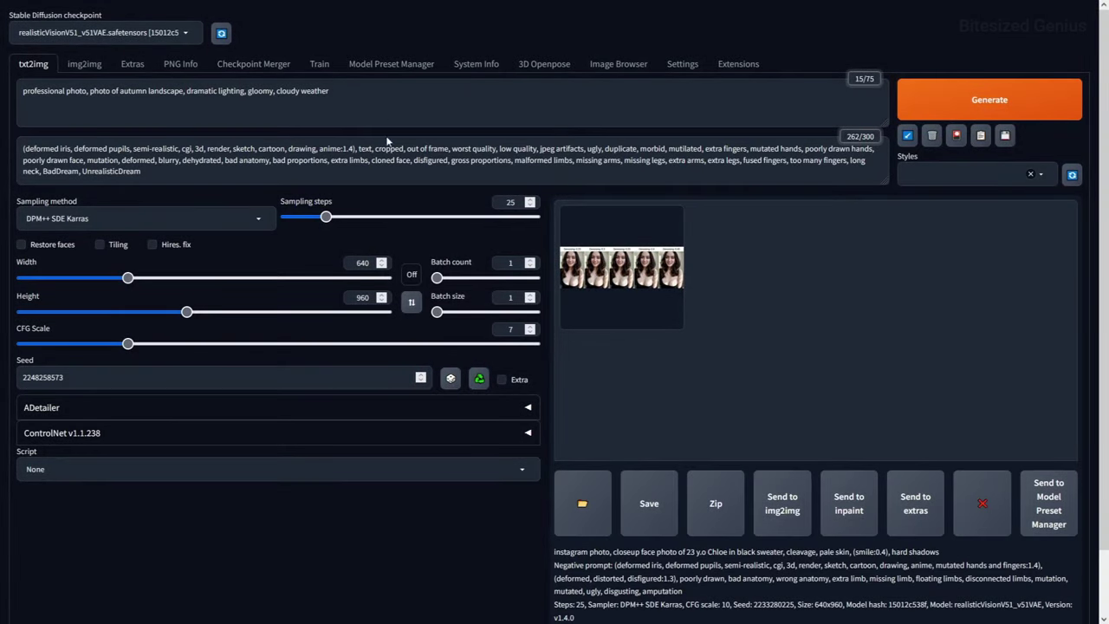
click(966, 113)
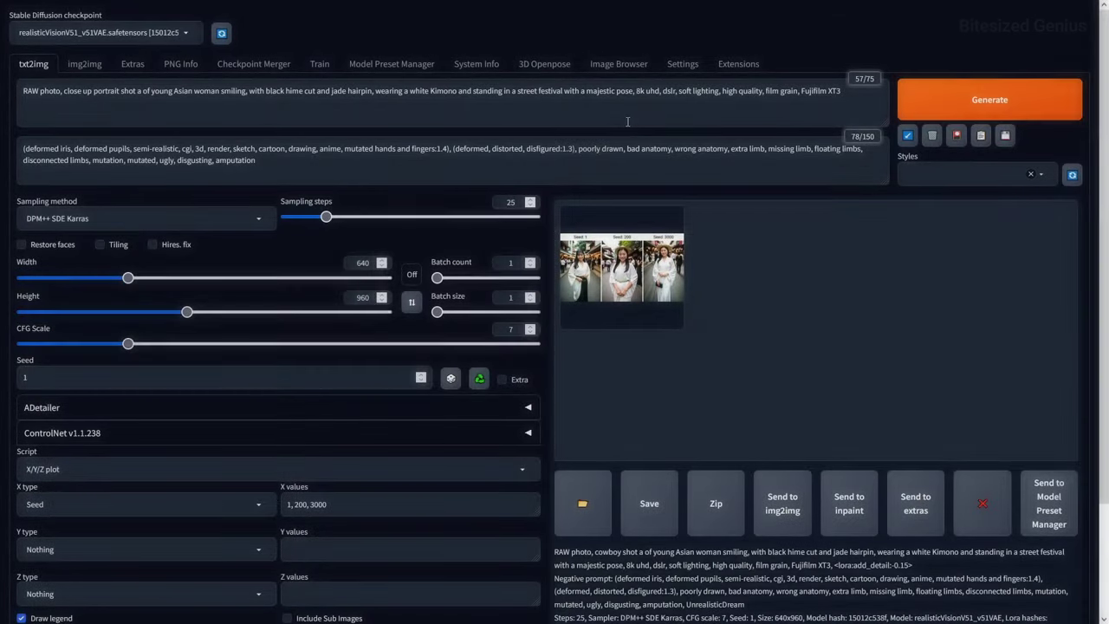
Generate kimono portrait grids for seeds 1, 200 and 3000, one as a close-up and one cowboy shot comparing Euler a with DPM++ SDE Karras.
click(1007, 102)
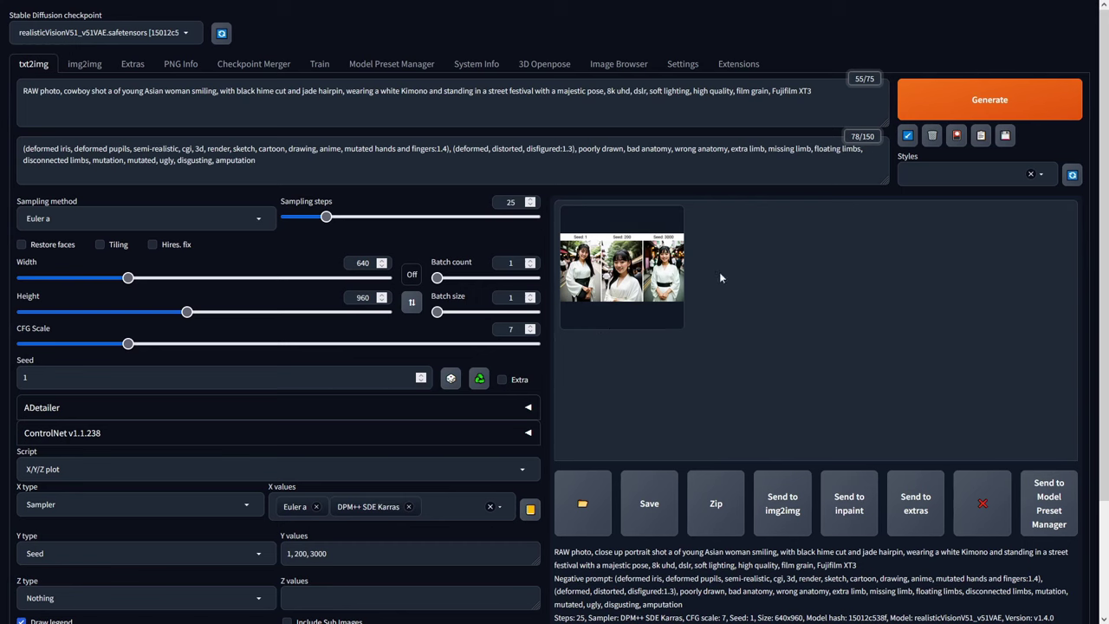
click(990, 100)
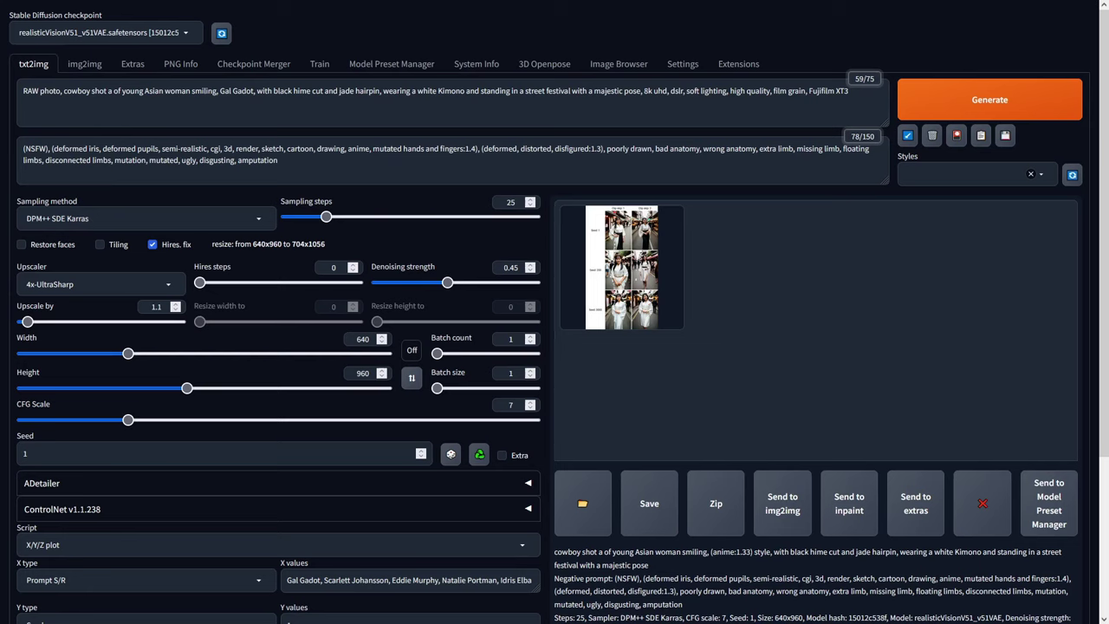
Generate Prompt S/R grids of the kimono portrait, one swapping celebrity names from Gal Gadot to Idris Elba, one swapping skin tones from (dark:1.33) to (purple:1.33).
key(ctrl+Return)
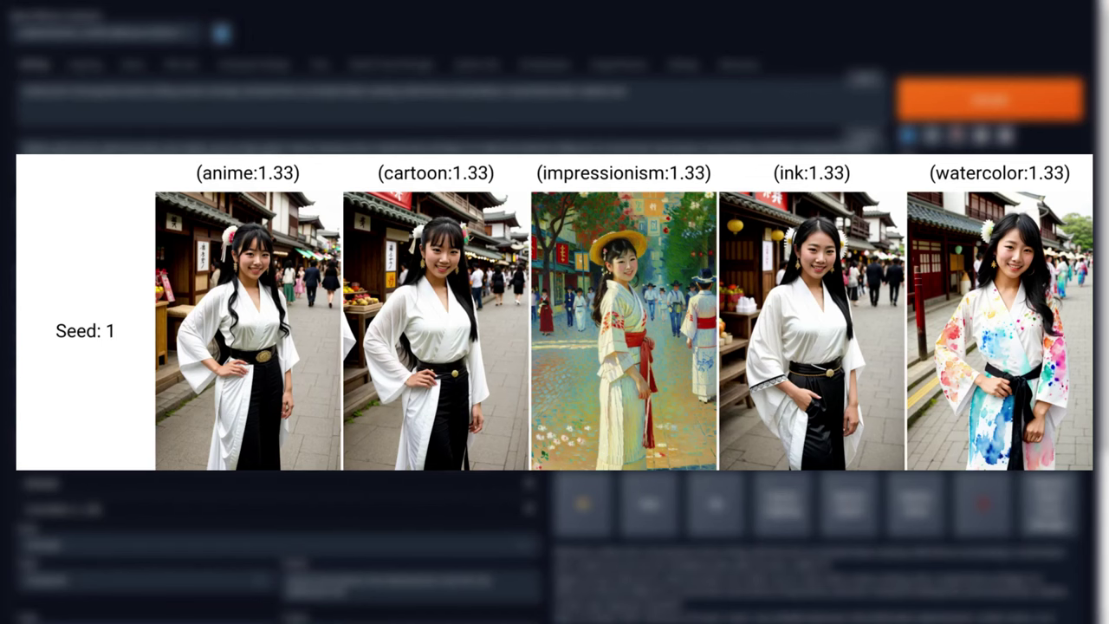
click(953, 99)
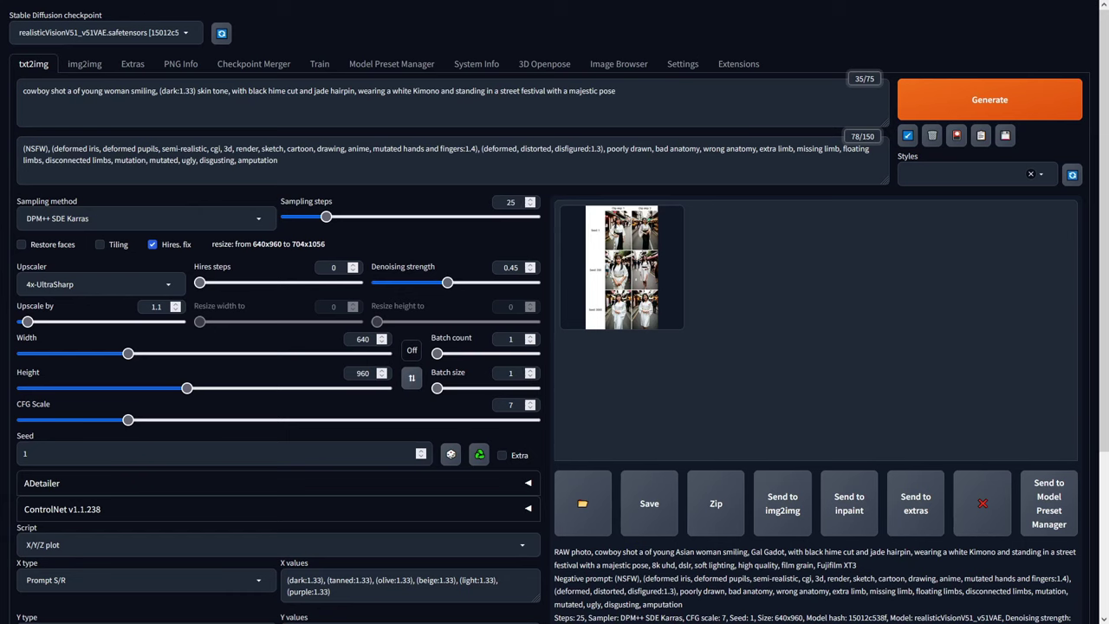
click(964, 119)
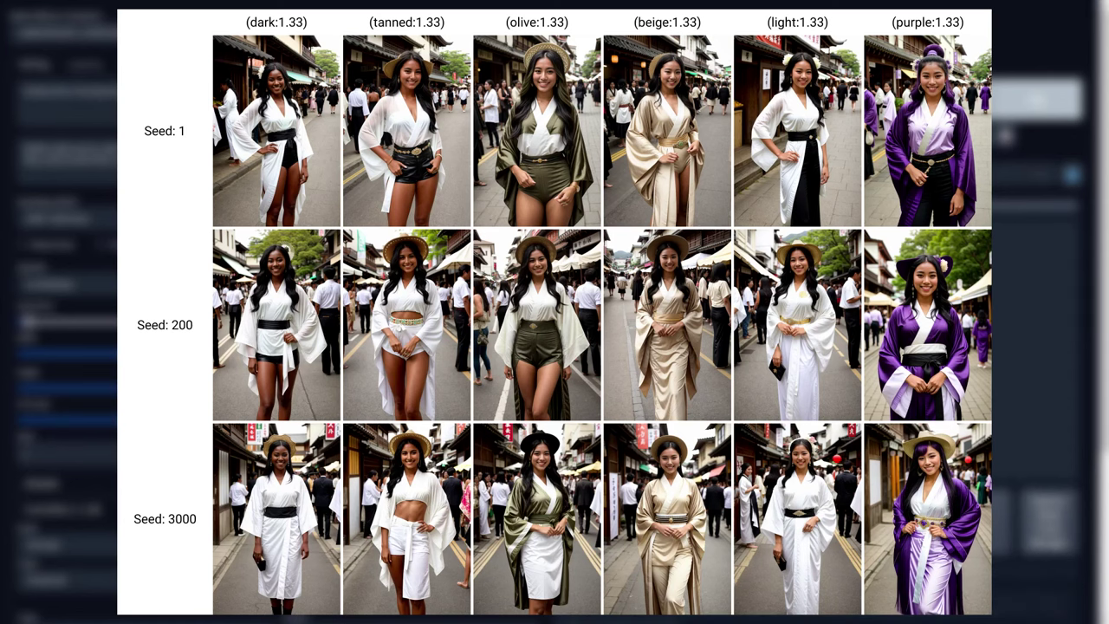
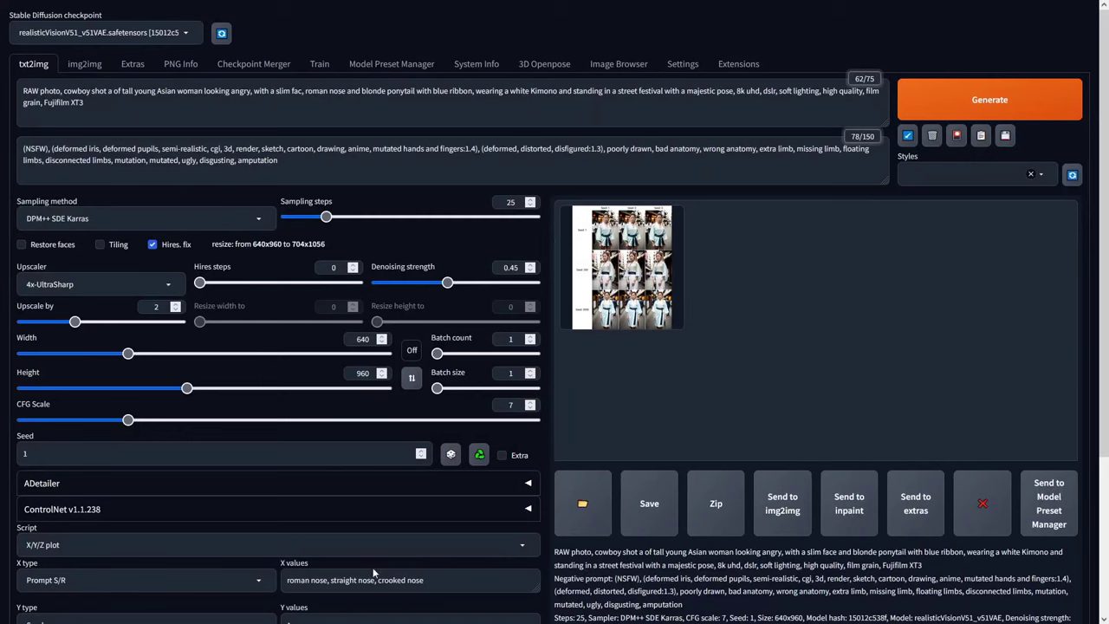
Generate a Prompt S/R grid of roman, straight and crooked noses, and a white kimono street photograph with ADetailer's face_yolov8n.pt model enabled.
click(970, 102)
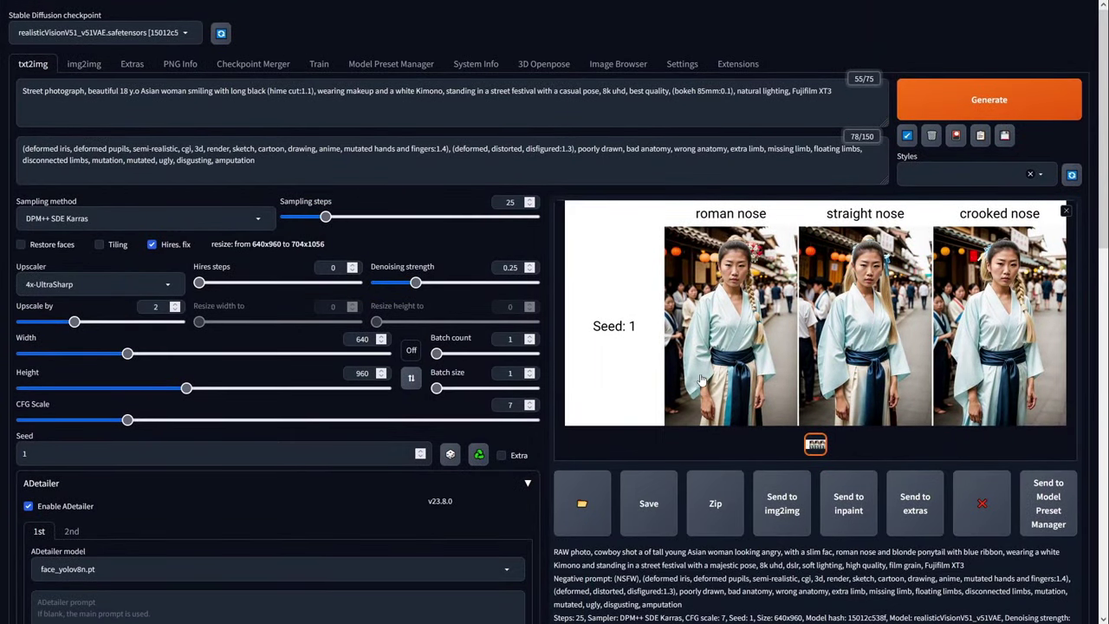
click(953, 100)
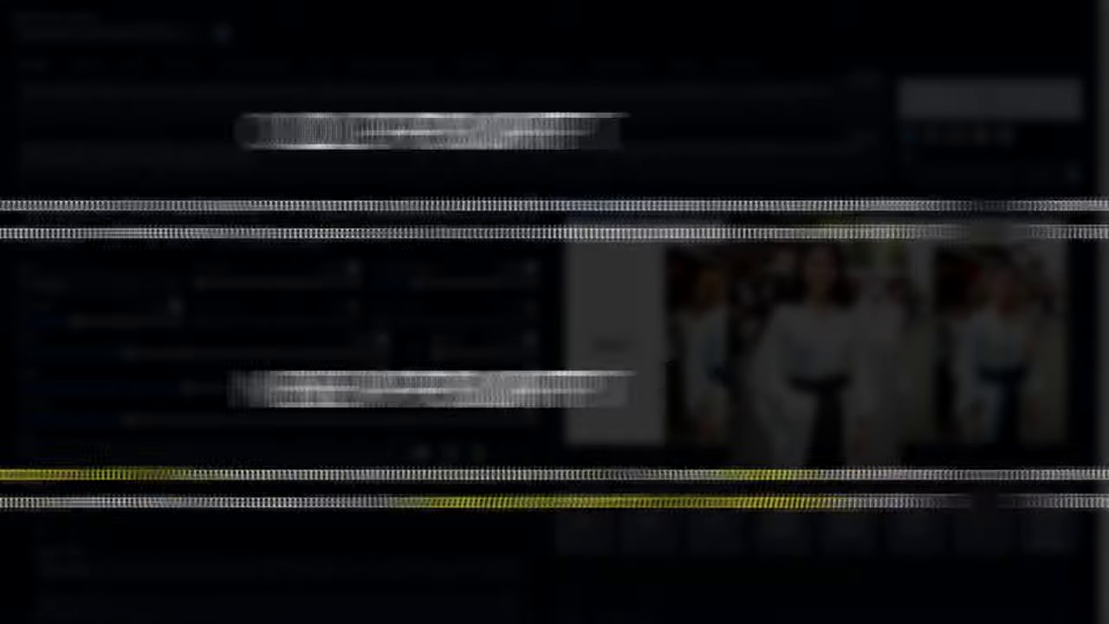
Expand ADetailer's Detection settings to view the confidence threshold and mask area options.
scroll(703, 229, up, 2)
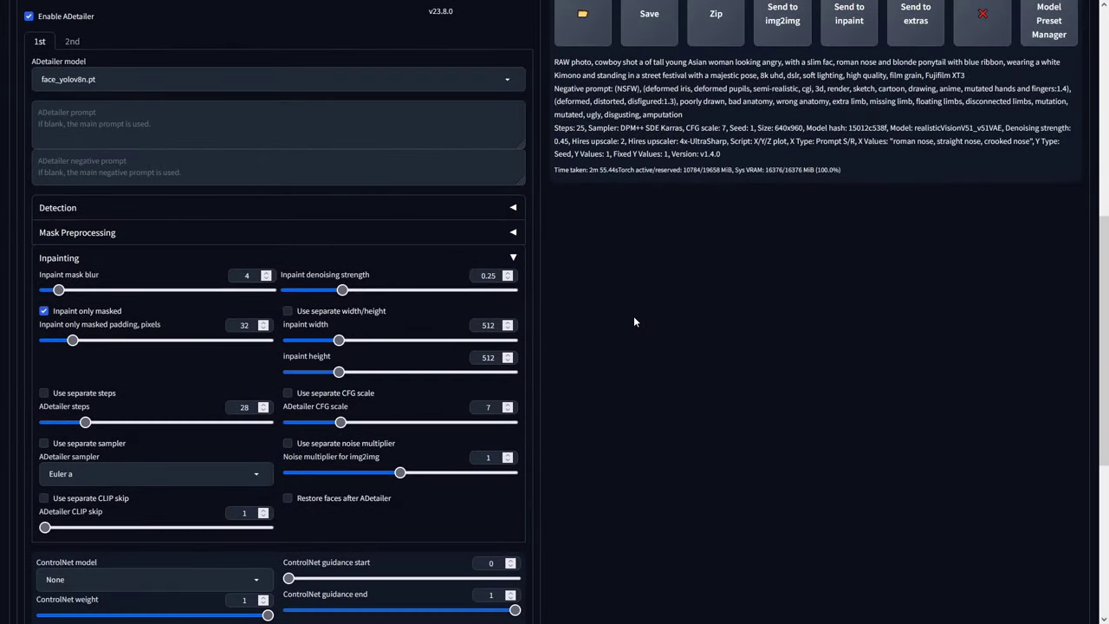
click(458, 211)
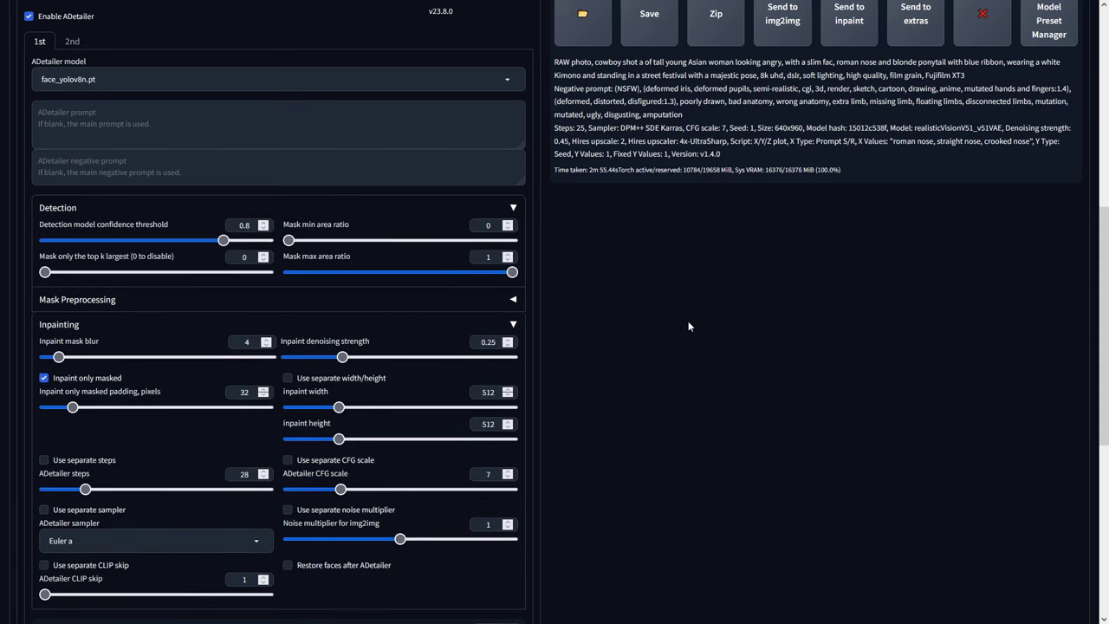